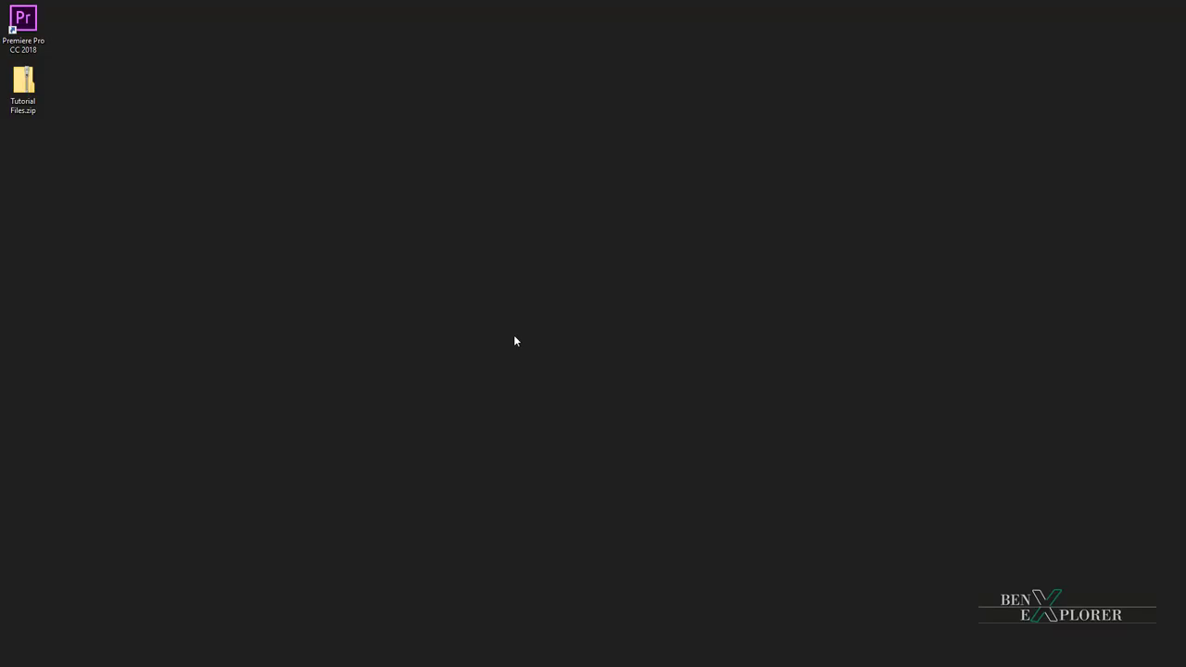
- Extract Tutorial Files.zip onto the desktop with 7-Zip, then delete the zip
right_click(22, 91)
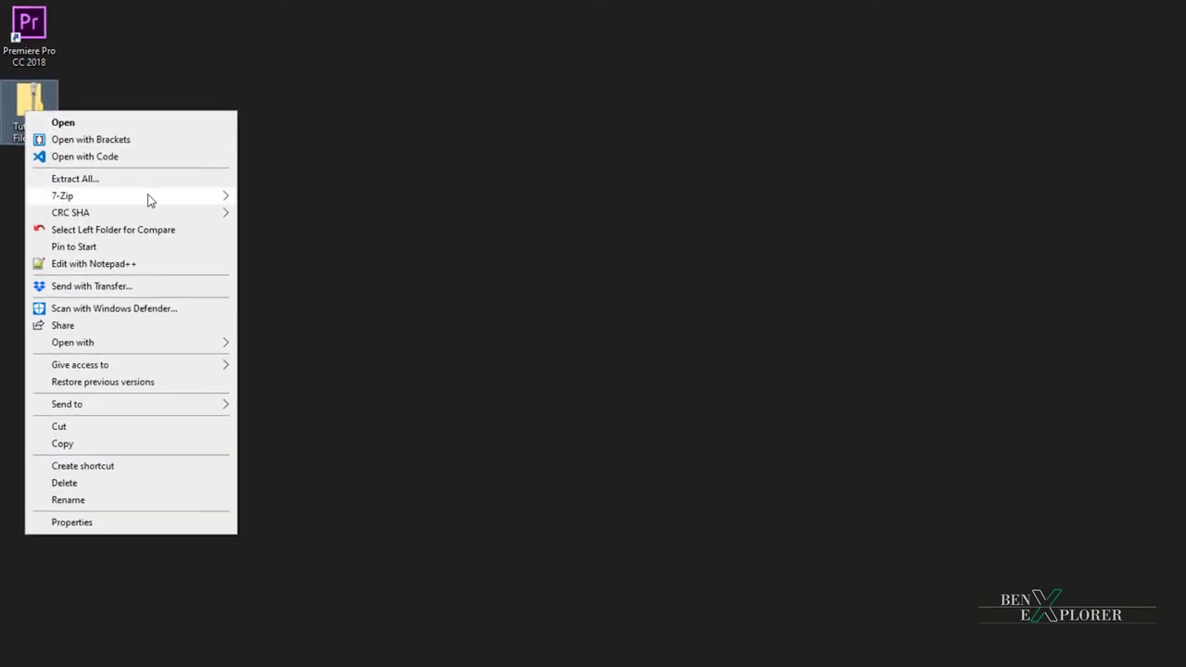
mouse_move(149, 199)
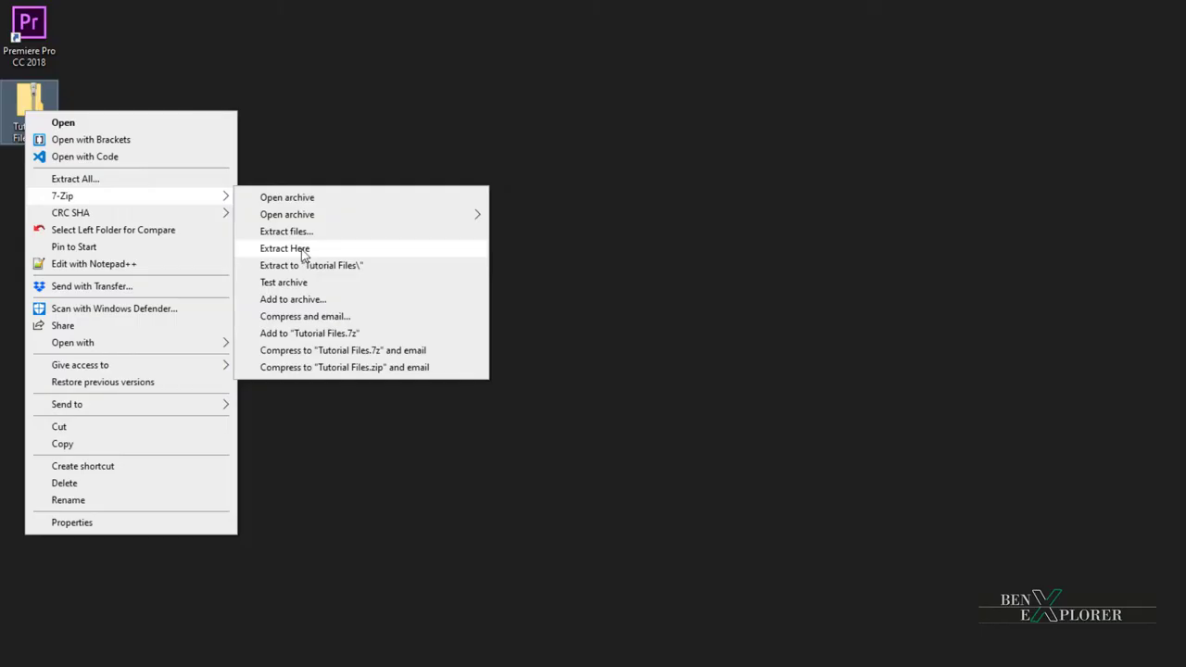
left_click(303, 250)
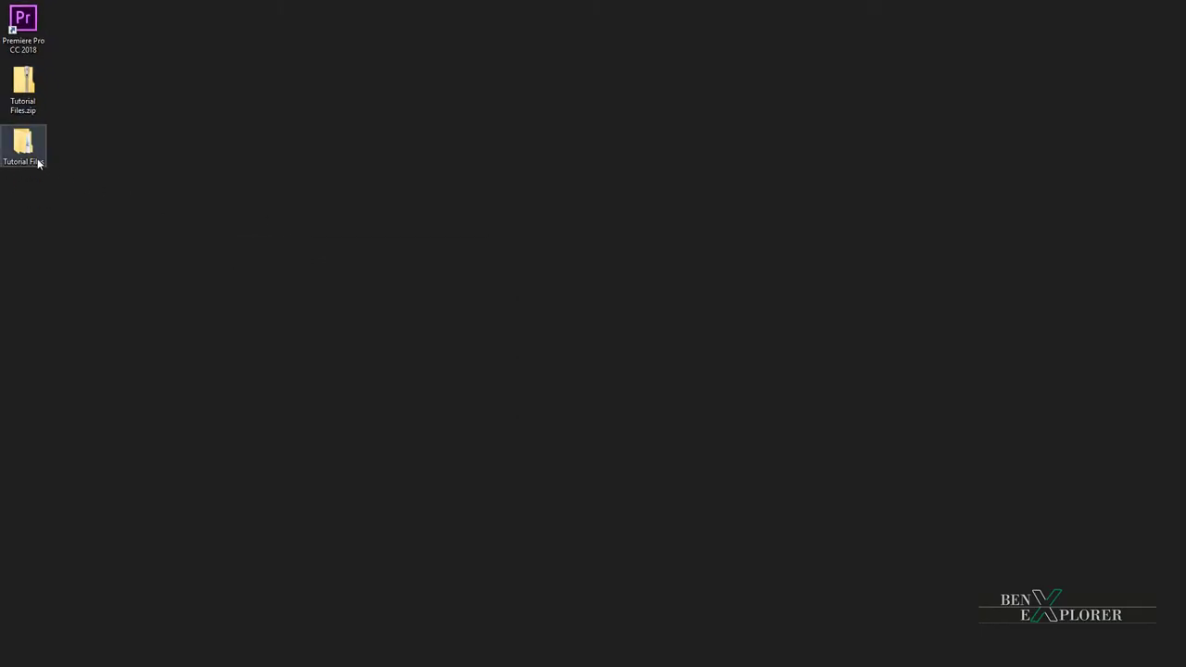
left_click(25, 91)
key("Delete")
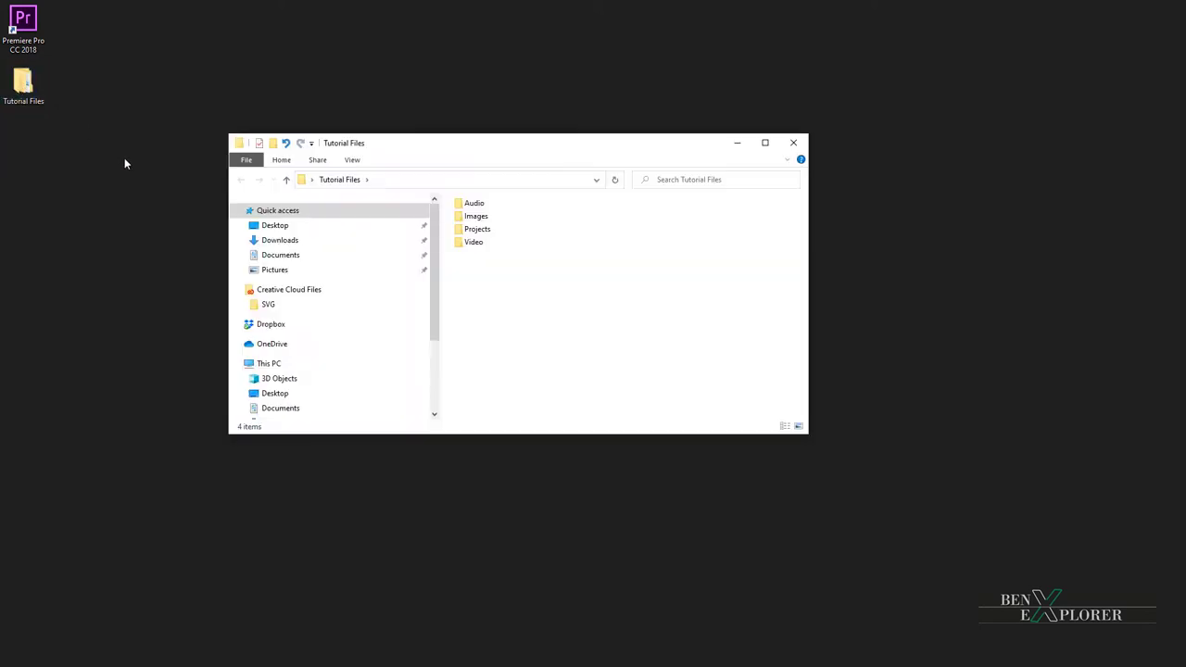
- Browse the extracted Tutorial Files and Projects folders, then close the folder window
left_click(274, 225)
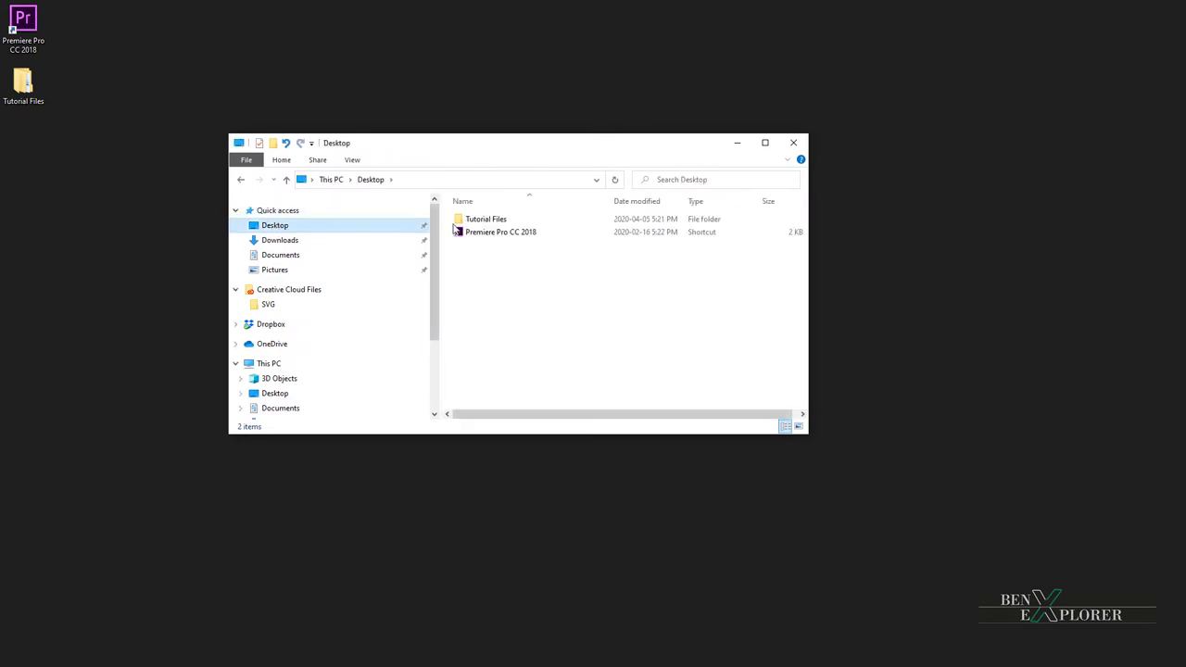
double_click(474, 220)
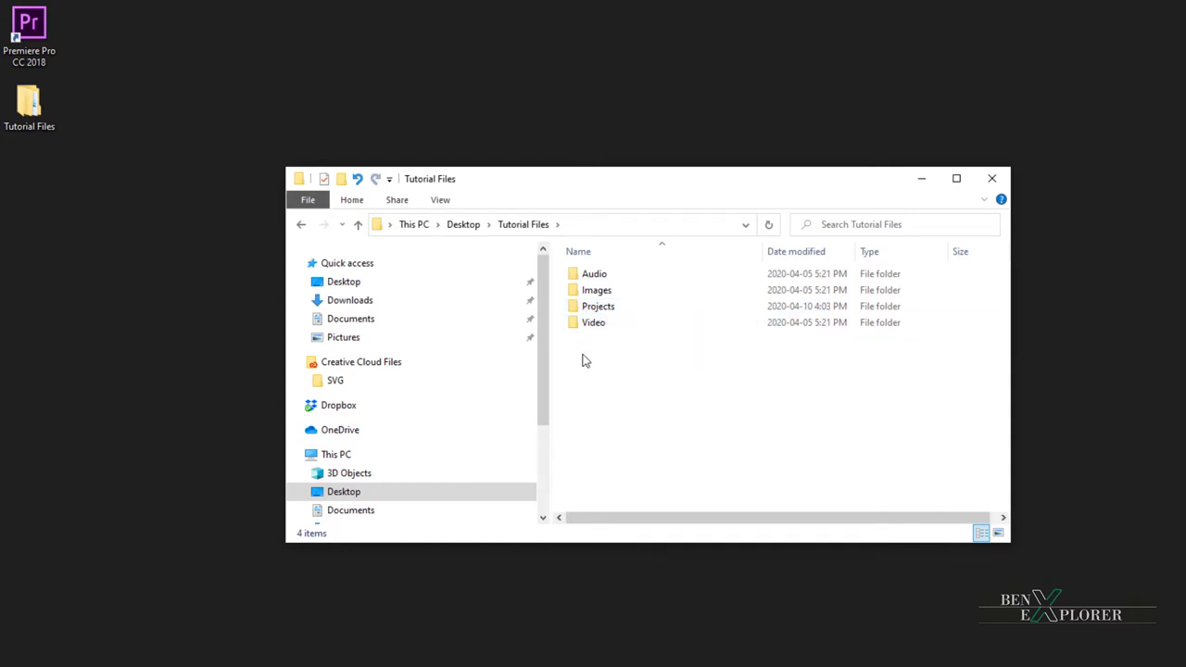
left_click(604, 310)
double_click(604, 307)
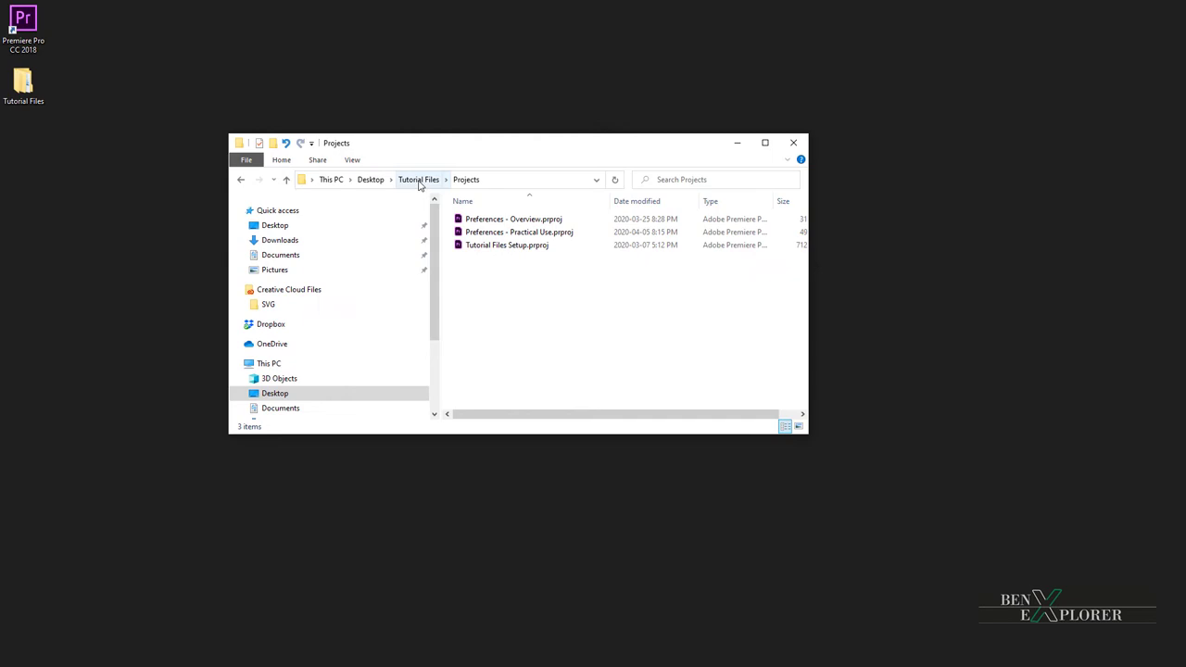
left_click(419, 179)
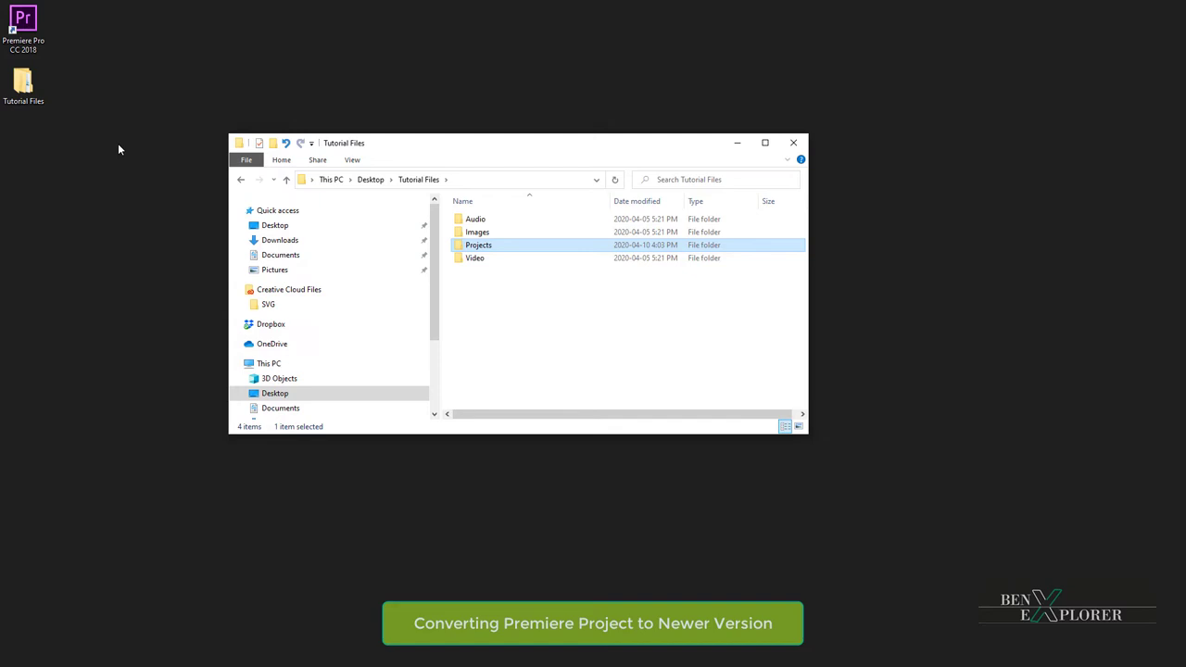
left_click(794, 147)
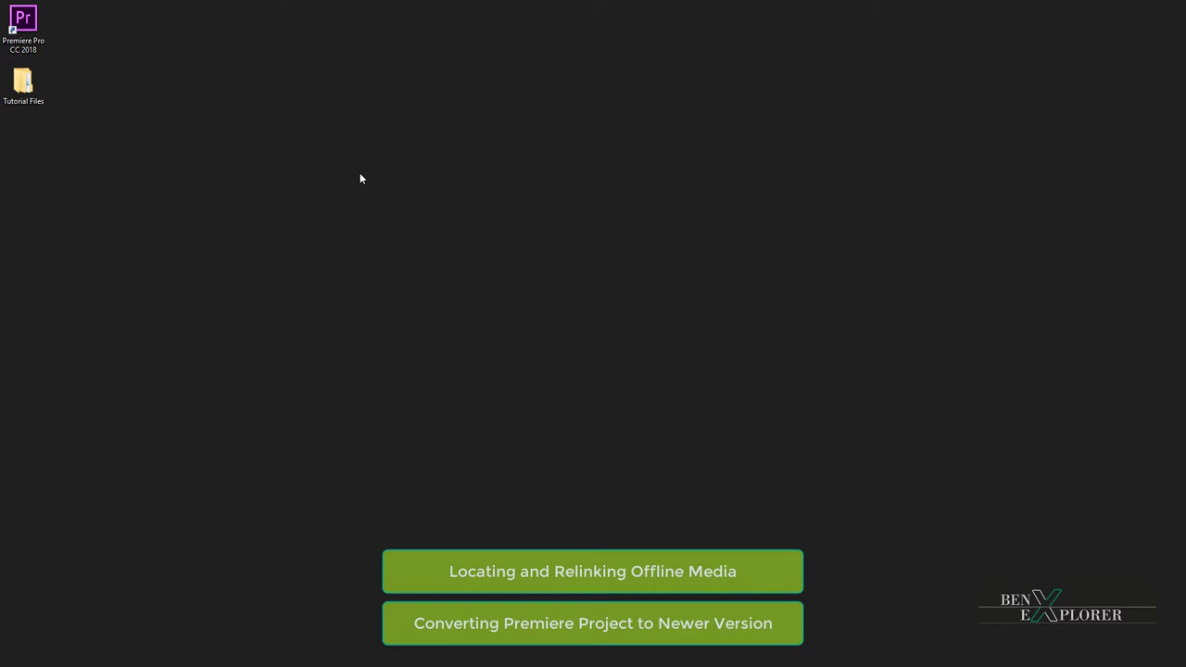
- Launch Premiere Pro CC 2018 from its desktop shortcut
double_click(28, 23)
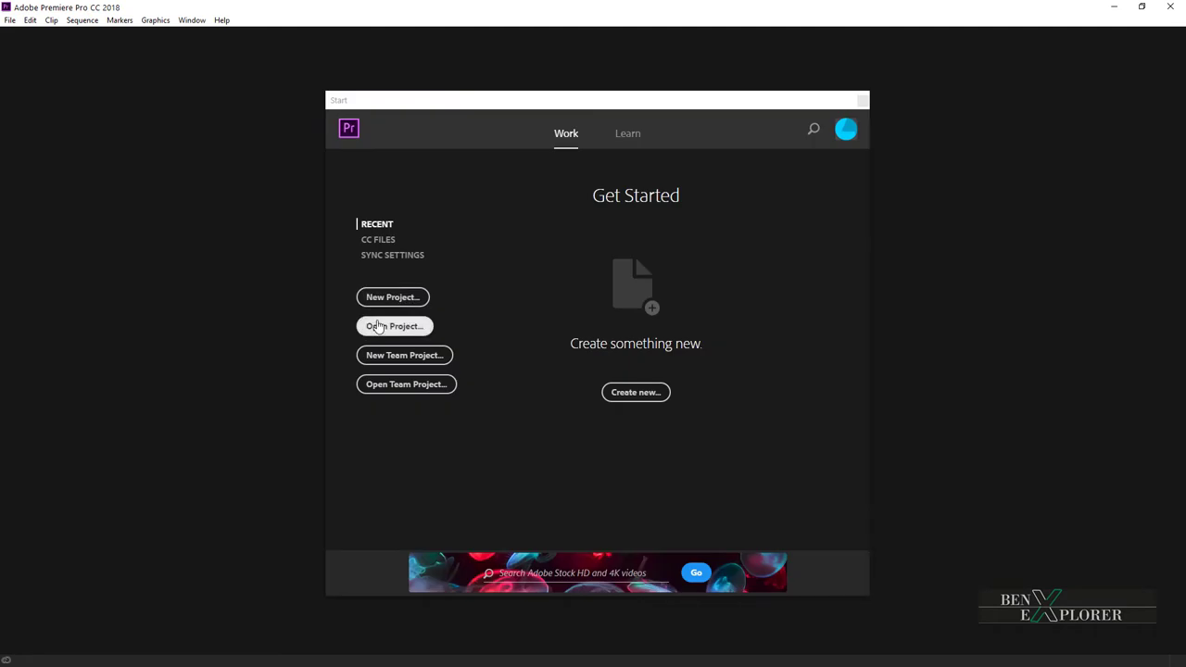
- Open Tutorial Files Setup.prproj from Desktop > Tutorial Files > Projects
left_click(378, 327)
left_click_drag(341, 105, 434, 125)
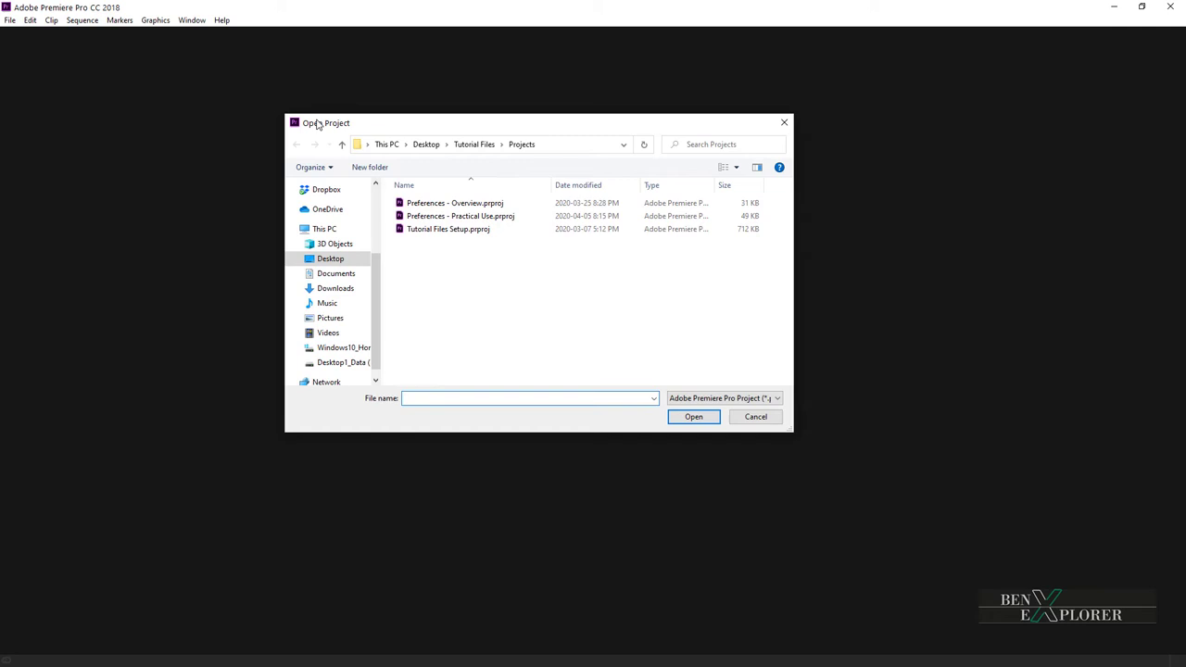
left_click(14, 24)
left_click(12, 24)
left_click_drag(378, 132, 402, 190)
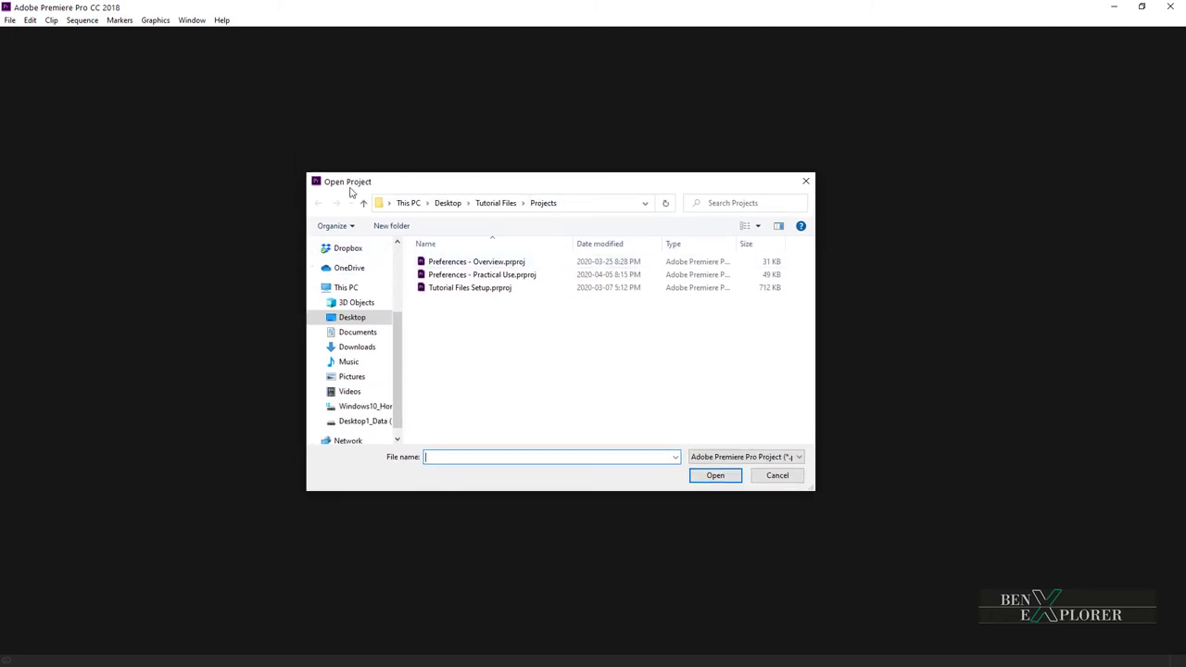
left_click(449, 204)
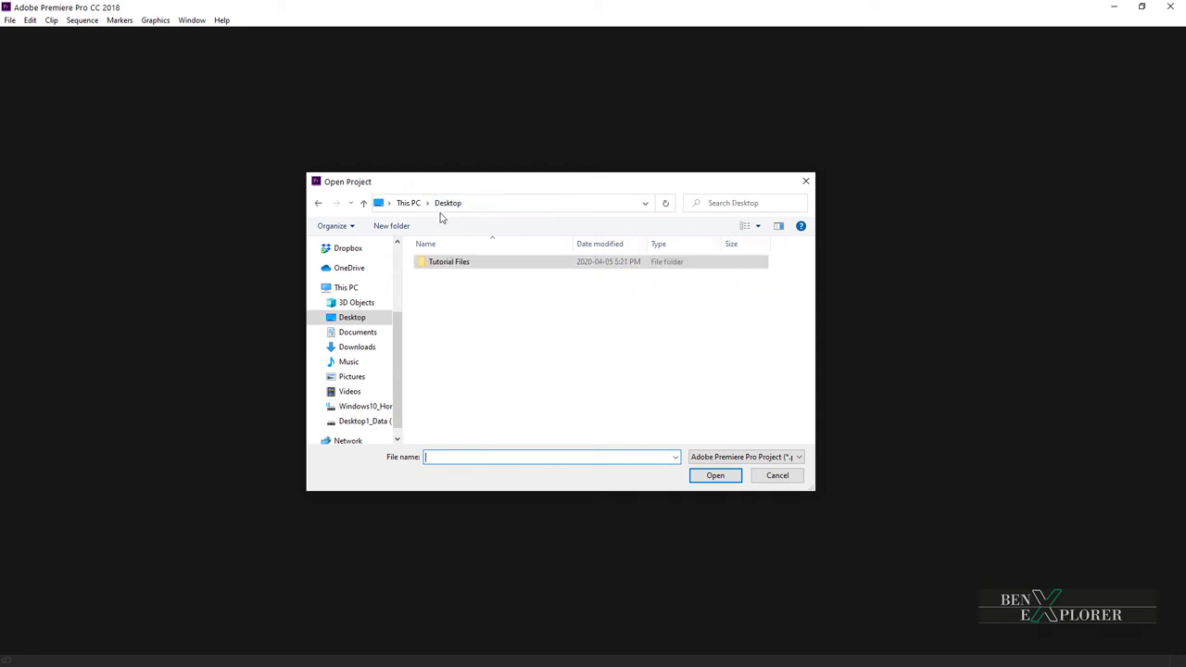
double_click(445, 263)
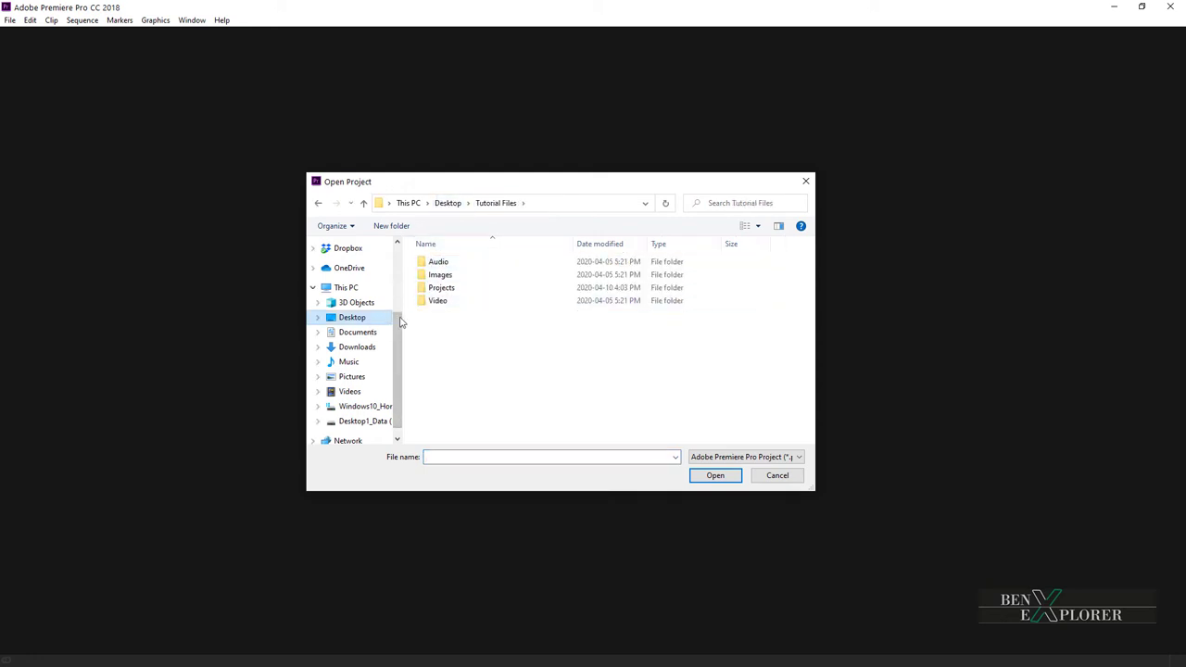
double_click(439, 289)
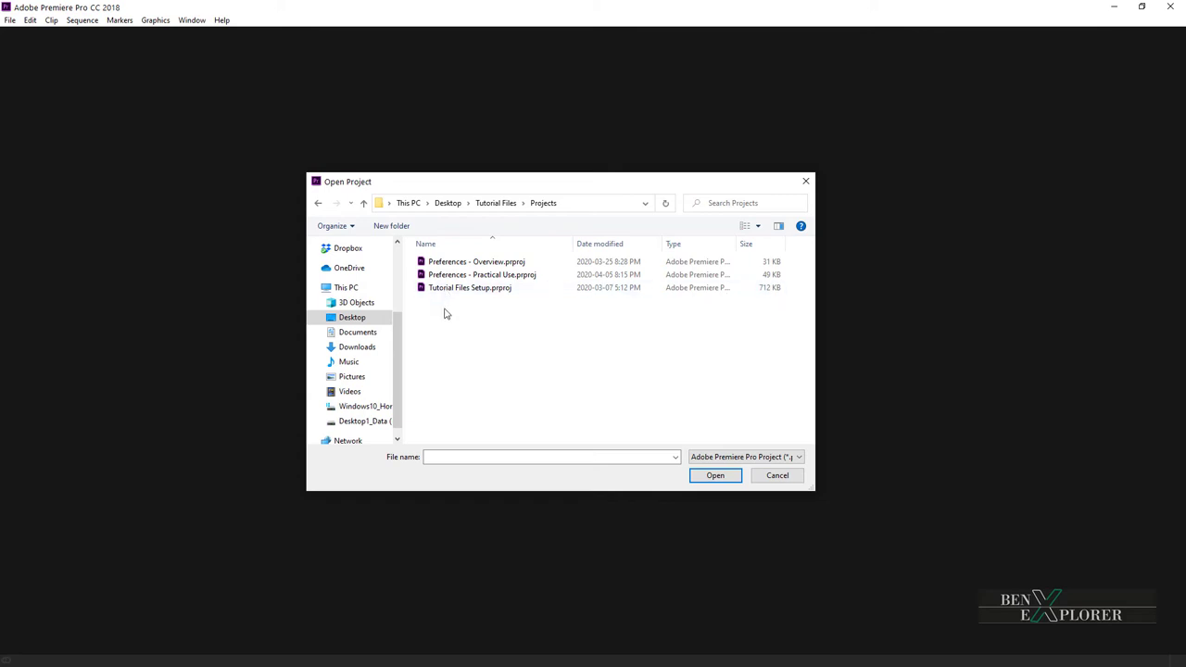
left_click(446, 289)
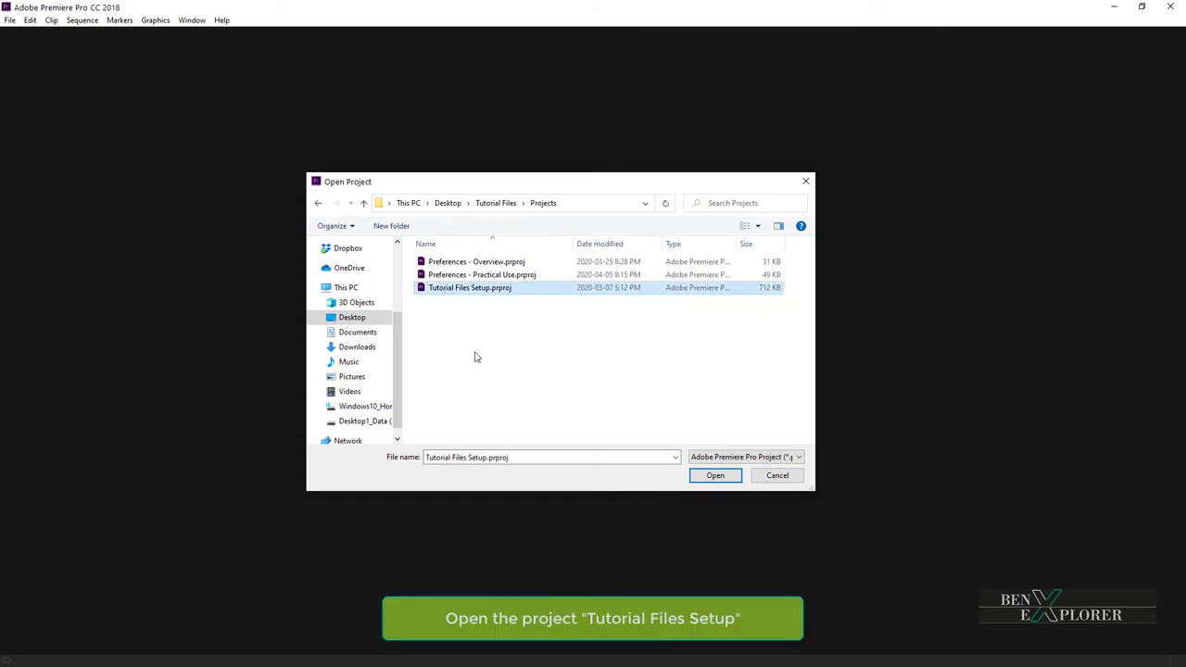
left_click(696, 478)
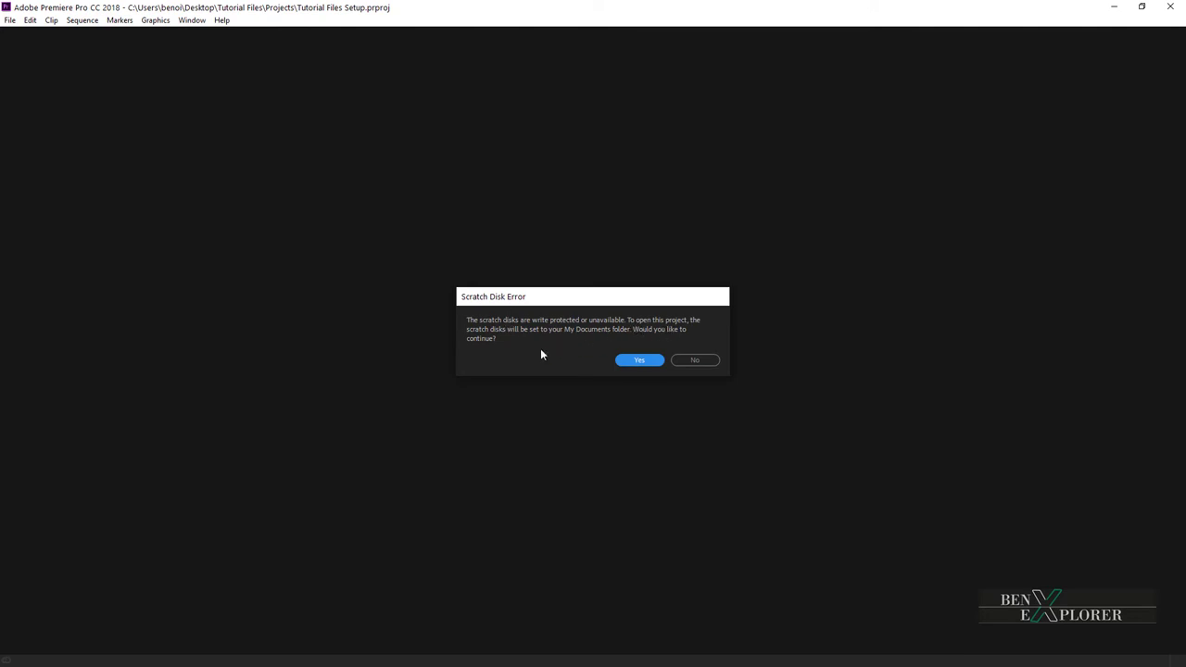
- Accept moving scratch disks to Documents and convert the project as Tutorial Files Setup_1
left_click(646, 364)
left_click(641, 361)
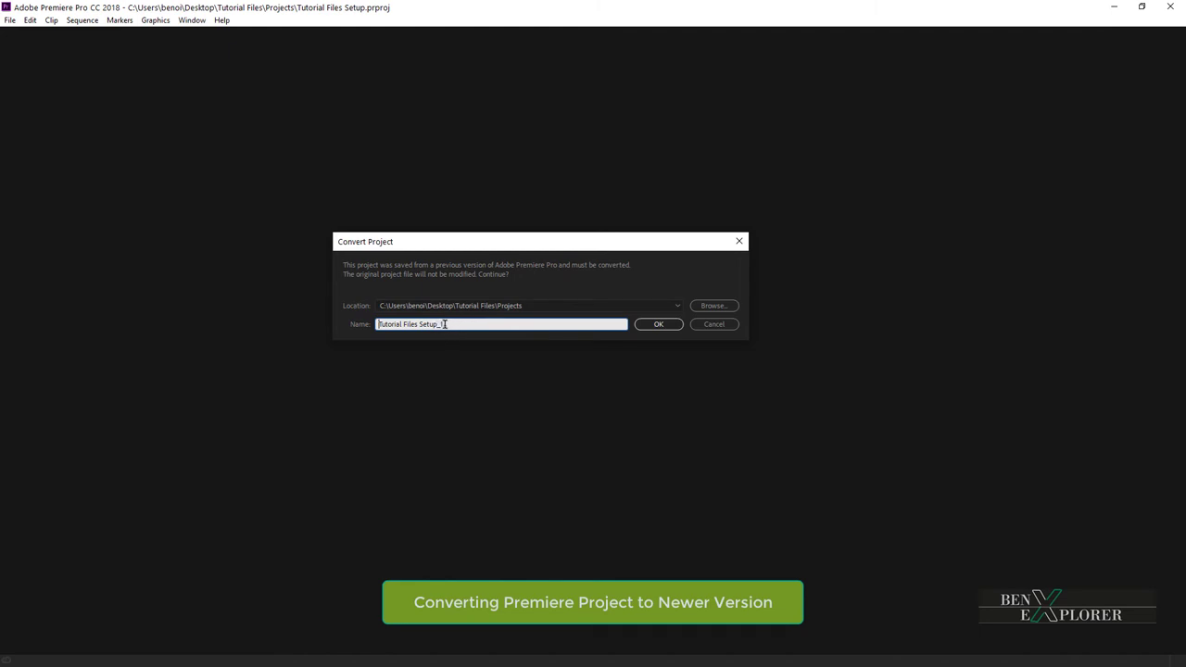
mouse_move(379, 325)
left_mouse_down()
mouse_move(451, 325)
mouse_move(376, 326)
left_mouse_up()
left_click(657, 325)
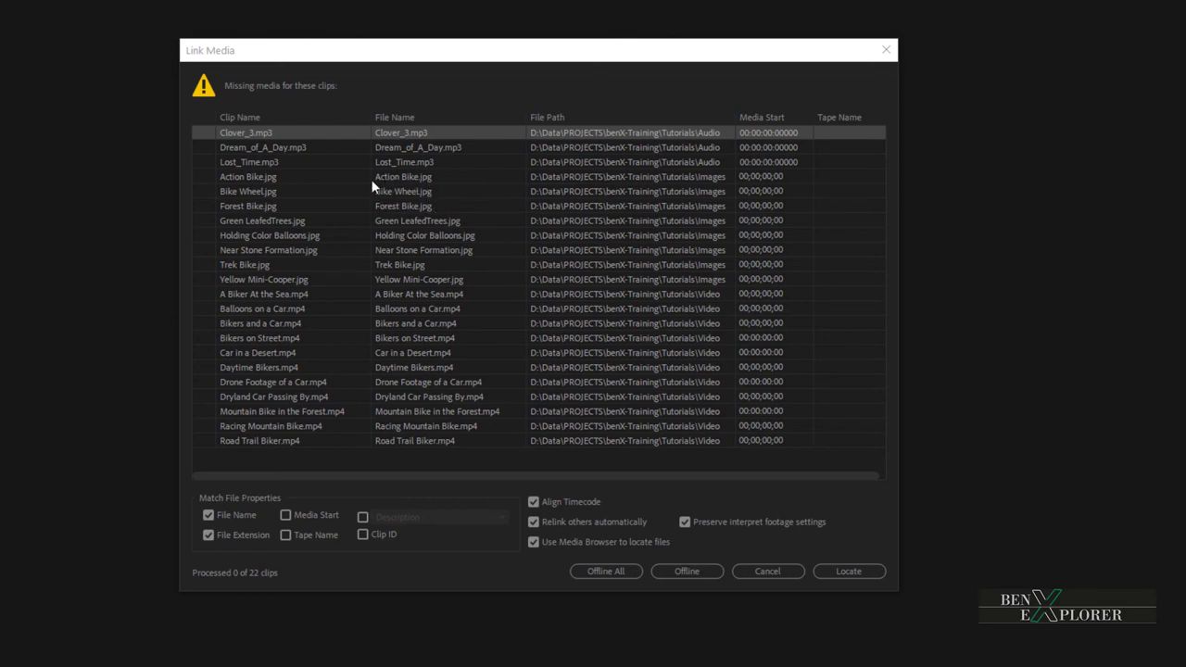
- Select the missing Bike Wheel.jpg clip in the Link Media list
left_click(422, 192)
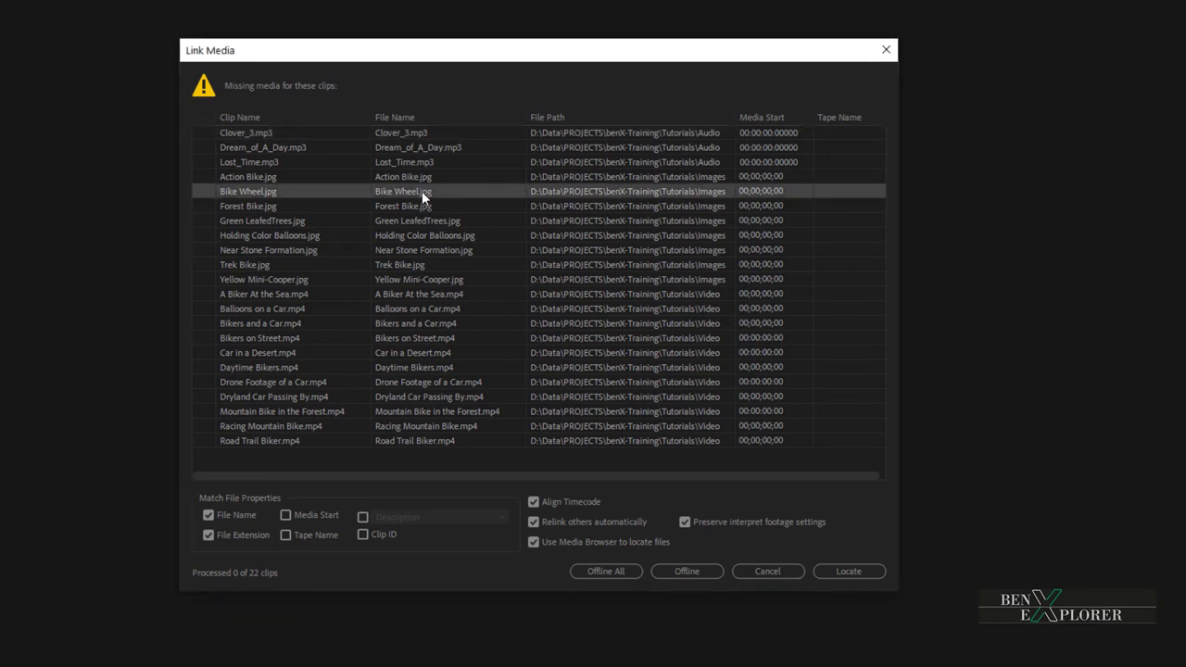
- Locate Bike Wheel.jpg in the desktop Tutorial Files\Images folder
left_click(834, 570)
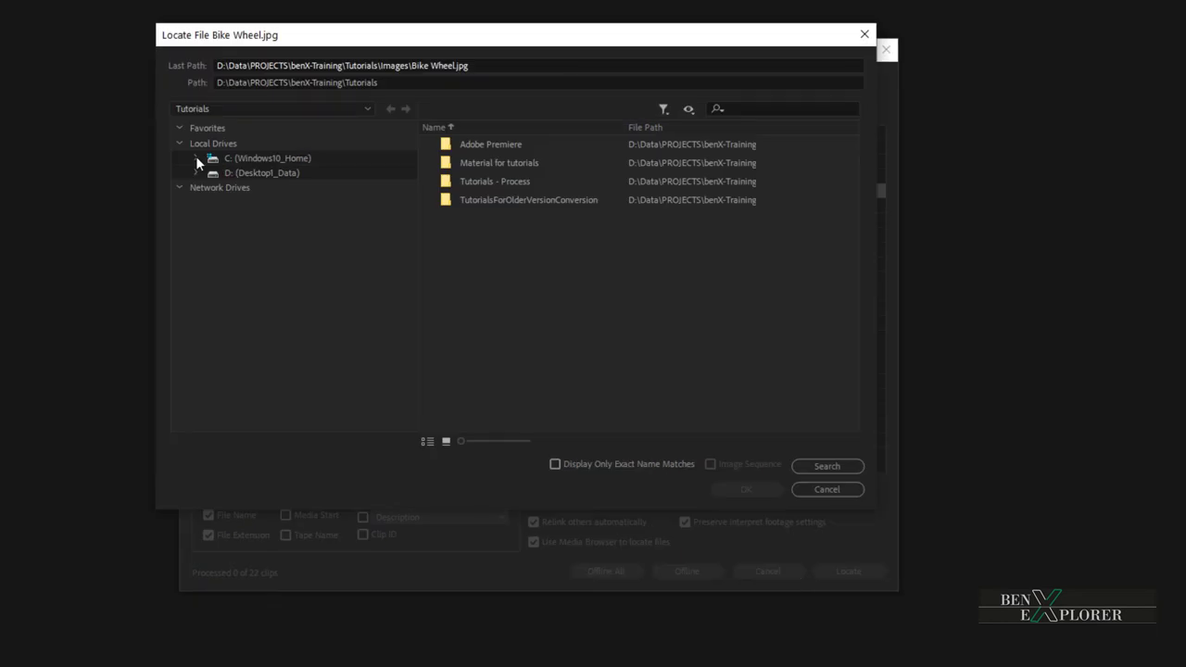
left_click(220, 159)
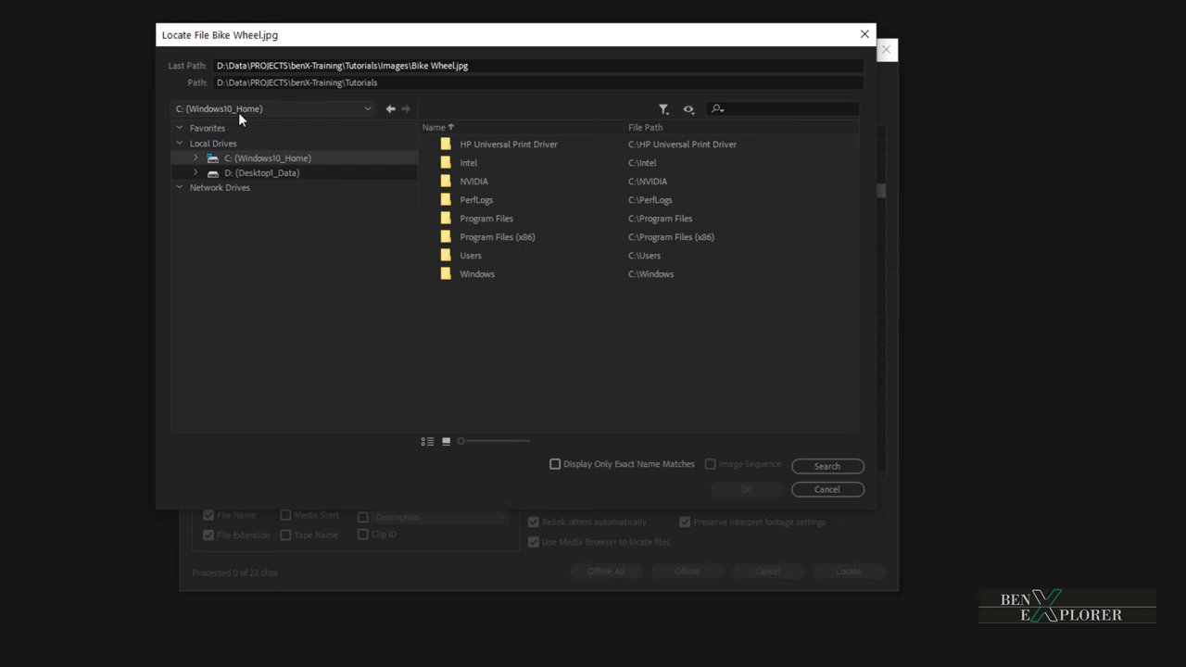
left_click(239, 111)
left_click(235, 168)
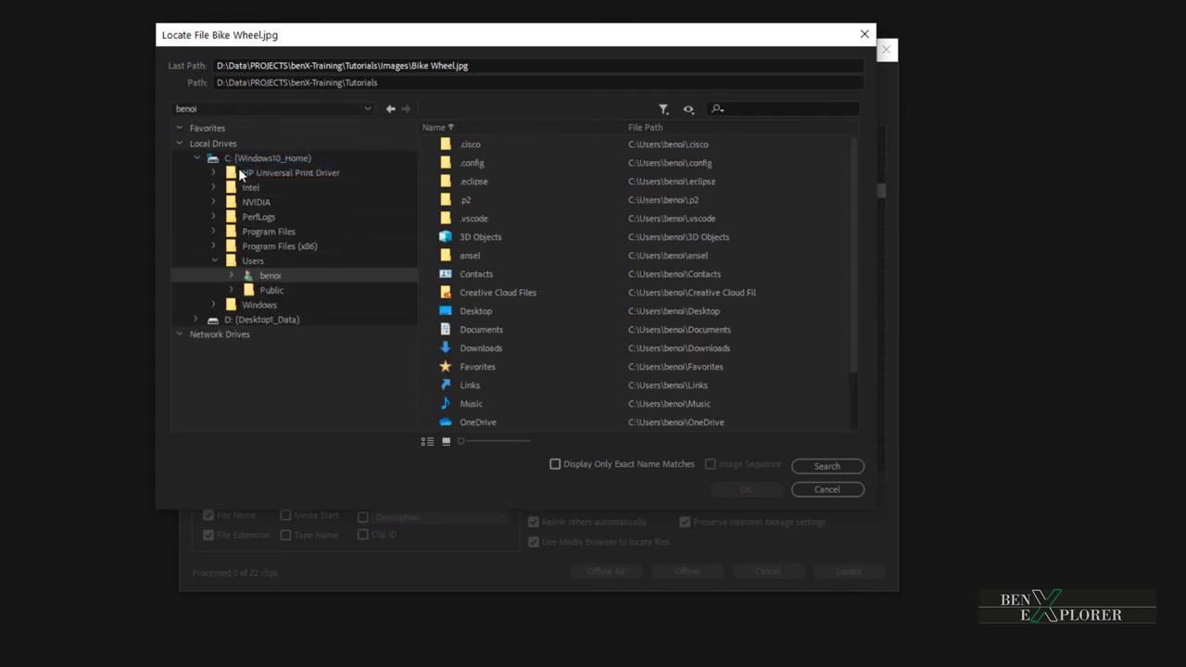
scroll(497, 293, "down", 5)
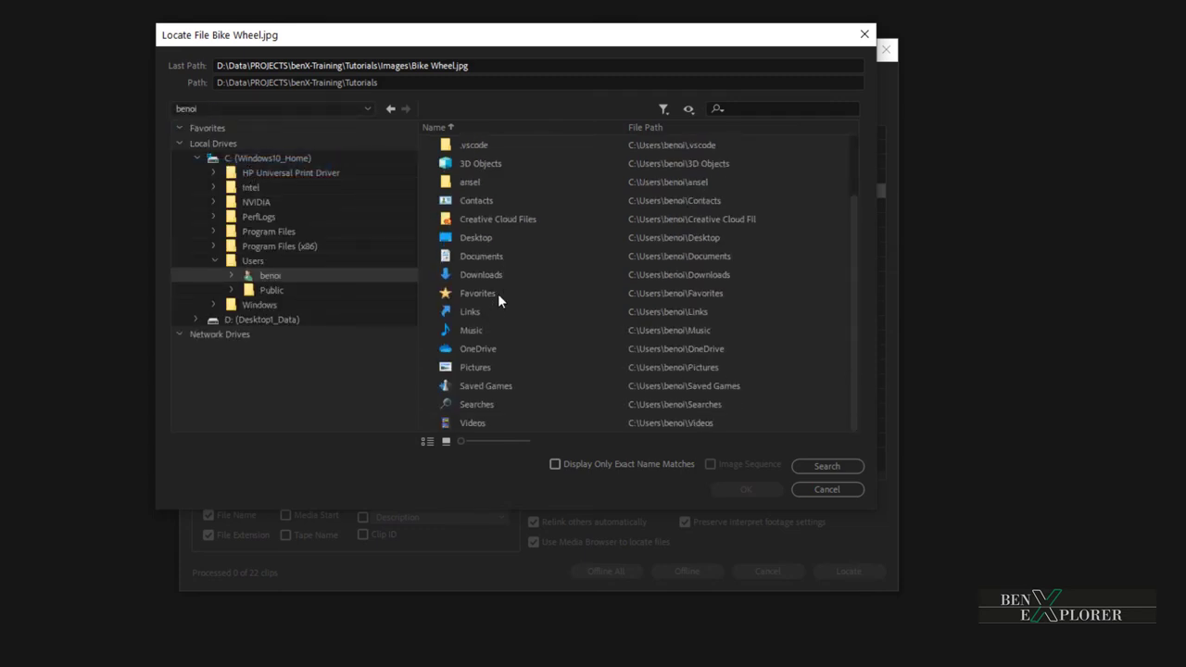
double_click(469, 236)
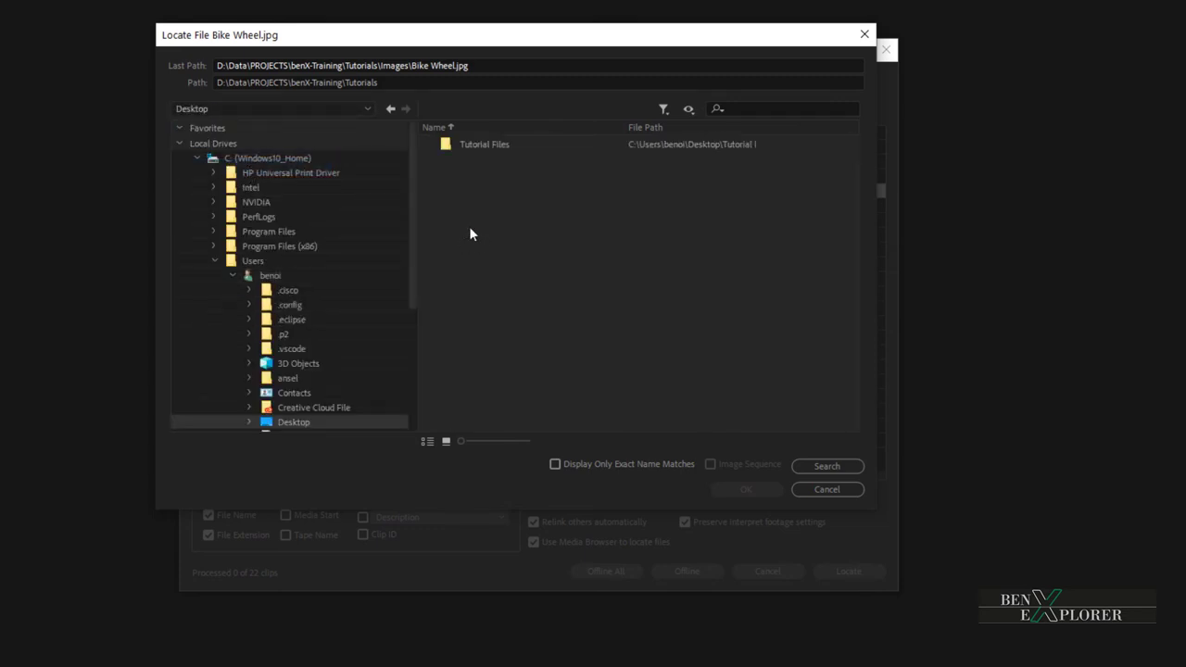
double_click(469, 146)
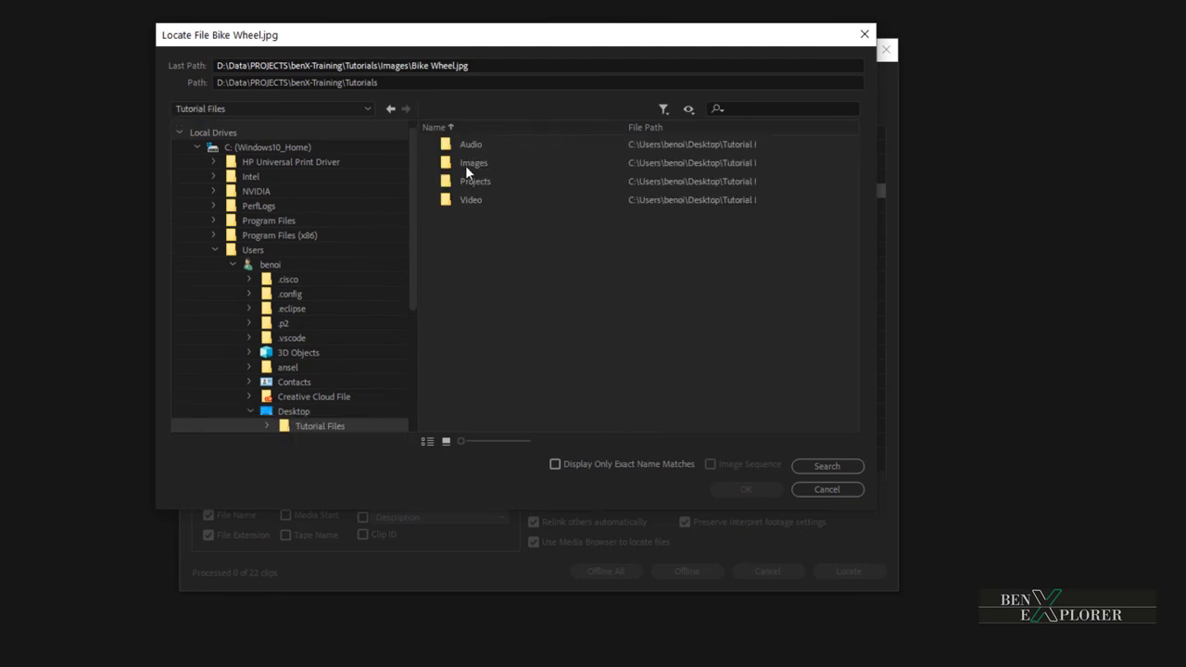
left_click(465, 164)
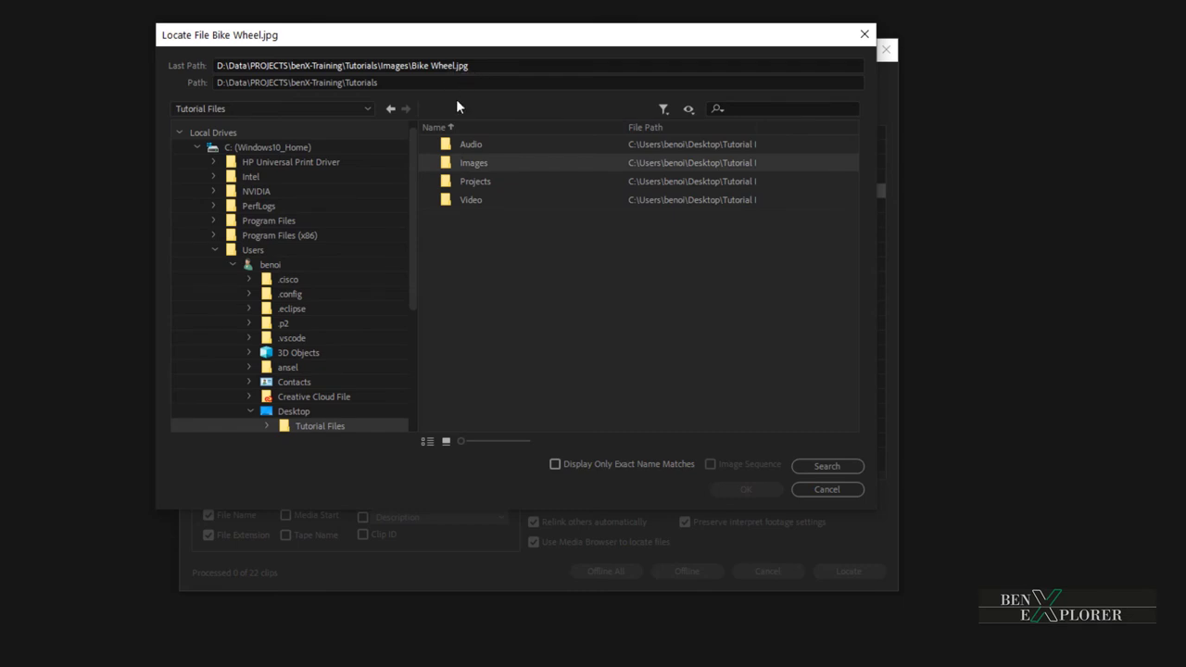
double_click(445, 168)
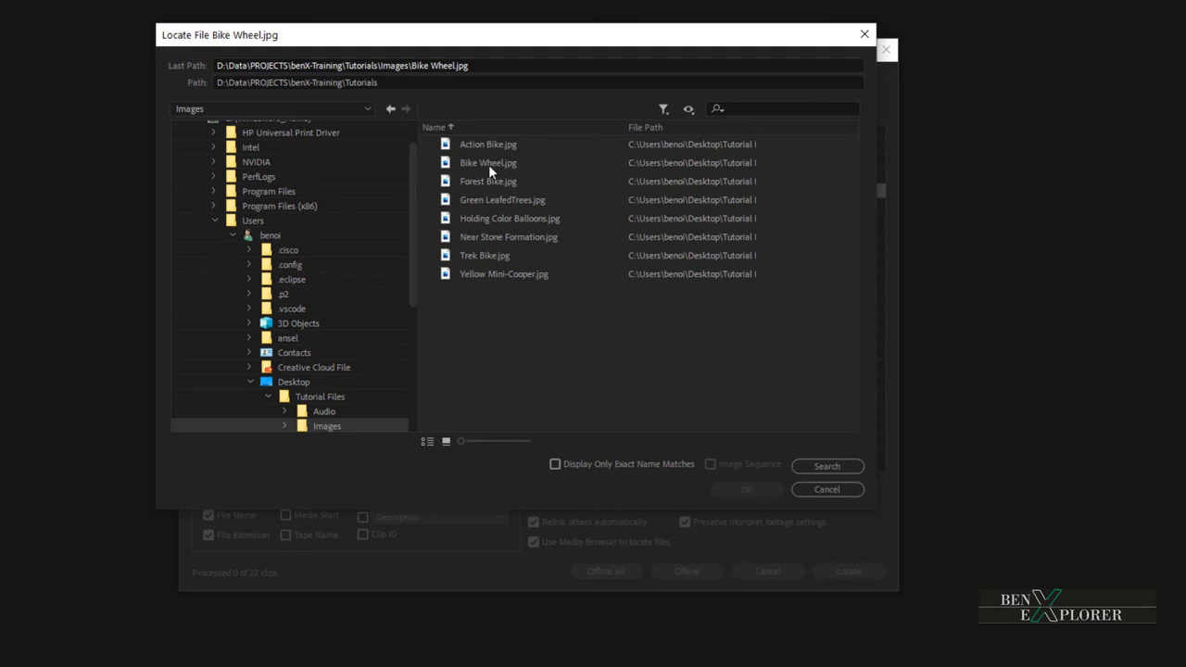
left_click(471, 166)
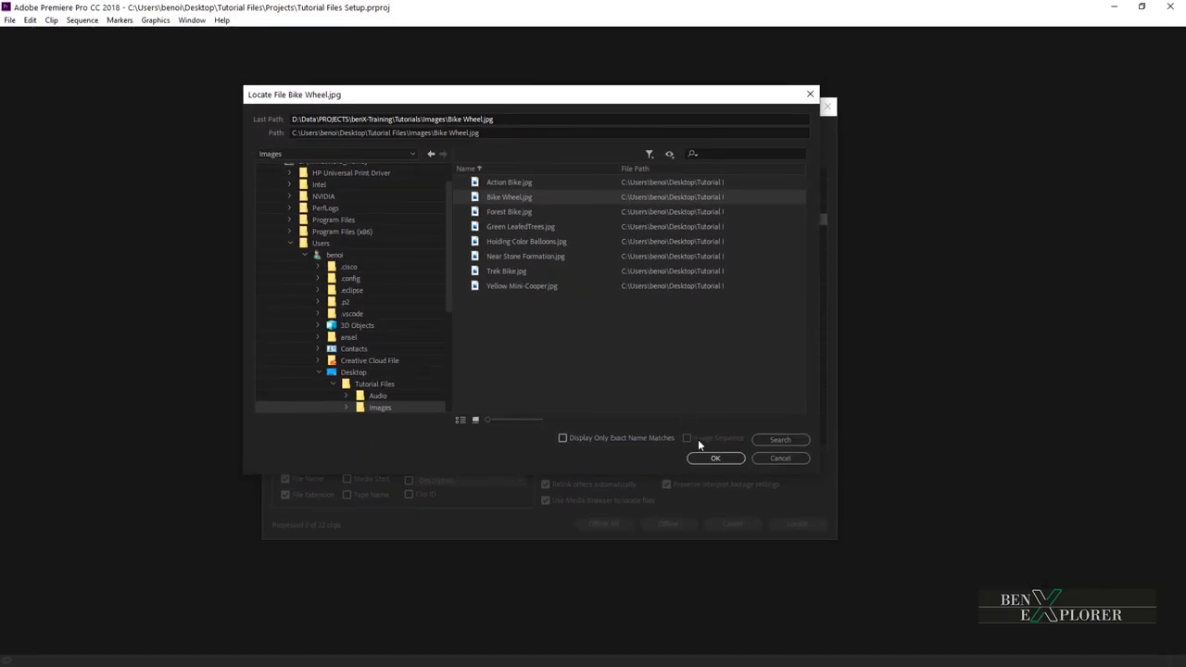
- Confirm Bike Wheel.jpg's location so the remaining media relinks automatically
left_click(709, 458)
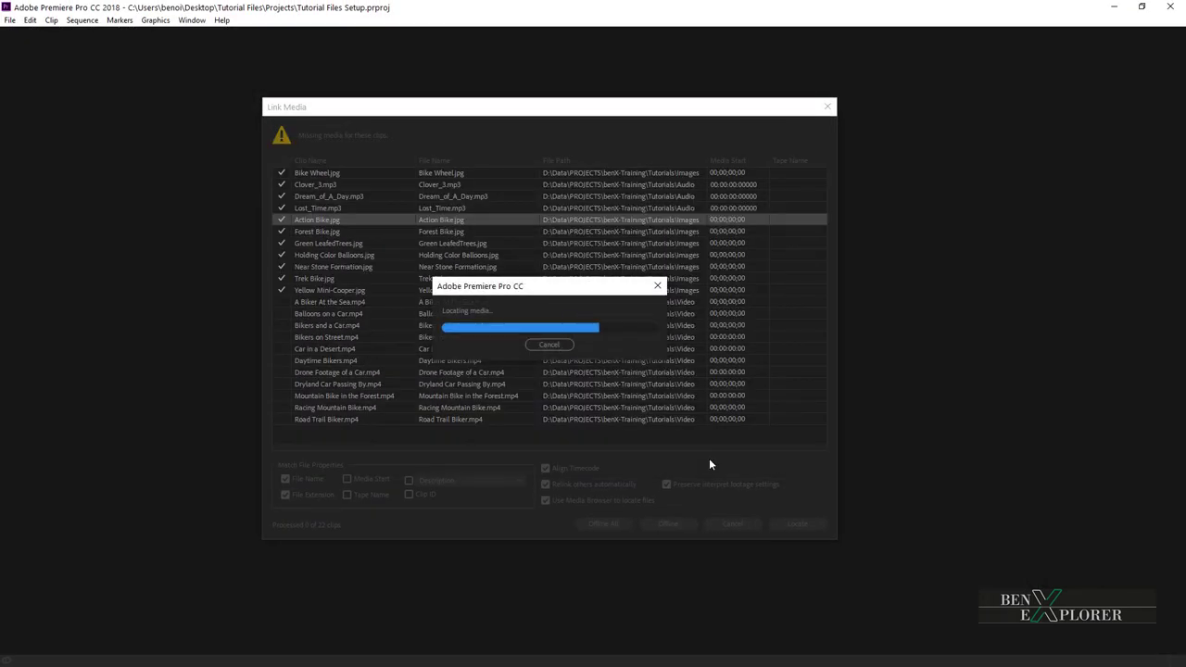